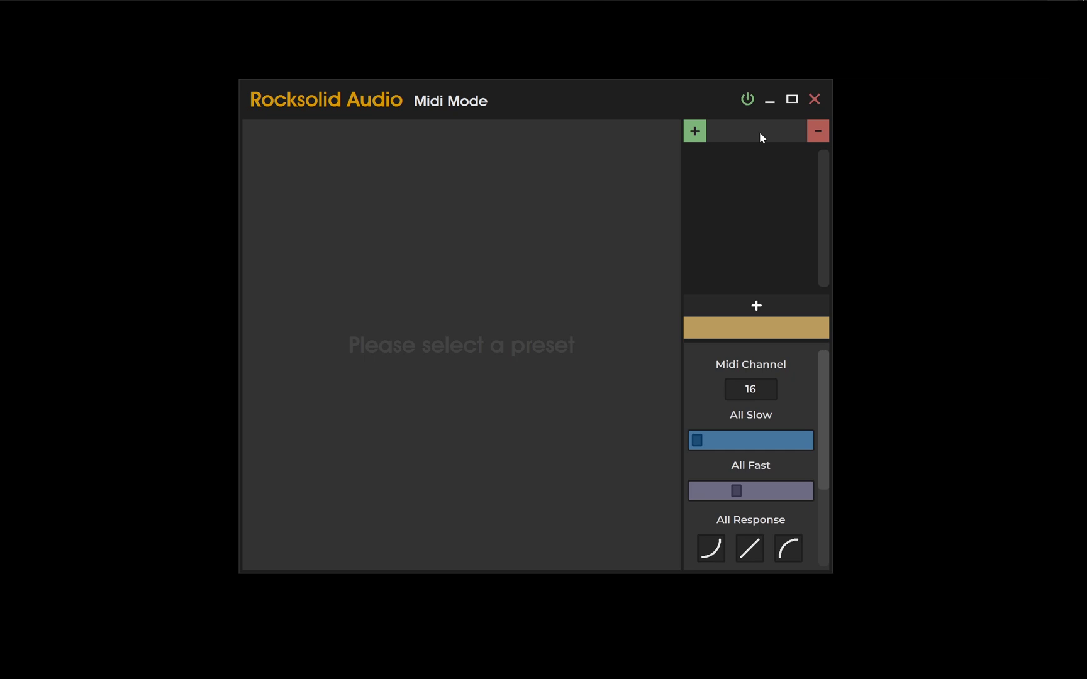
# Add a new folder to the preset list and name it 'Cubase'
pyautogui.click(695, 130)
pyautogui.write('Cubase')
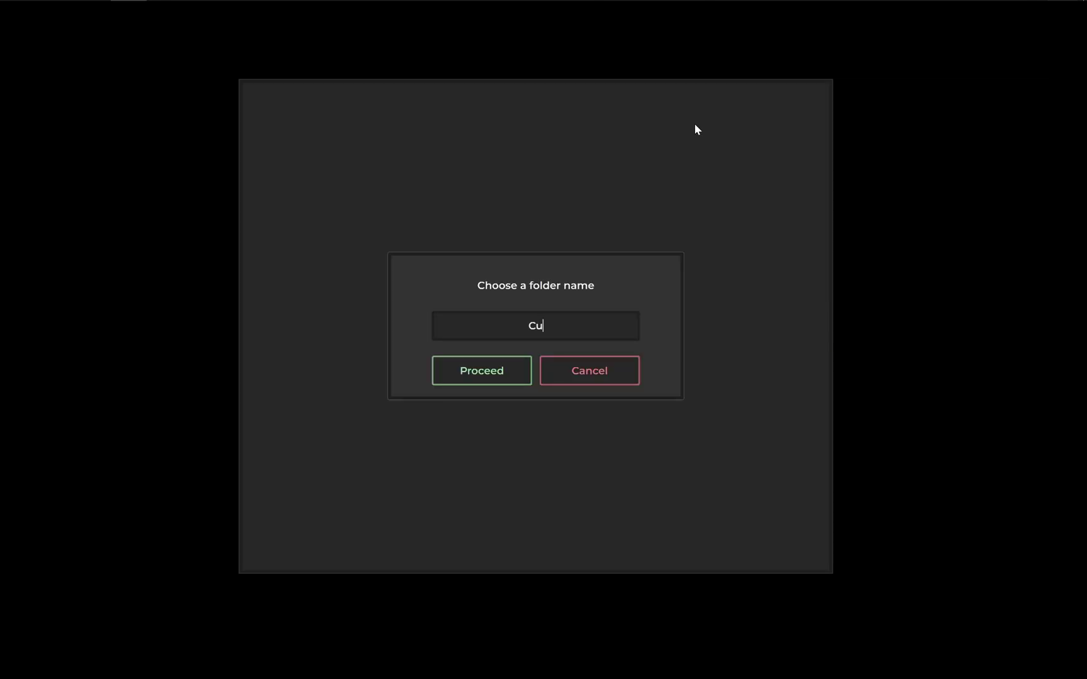
pyautogui.click(496, 381)
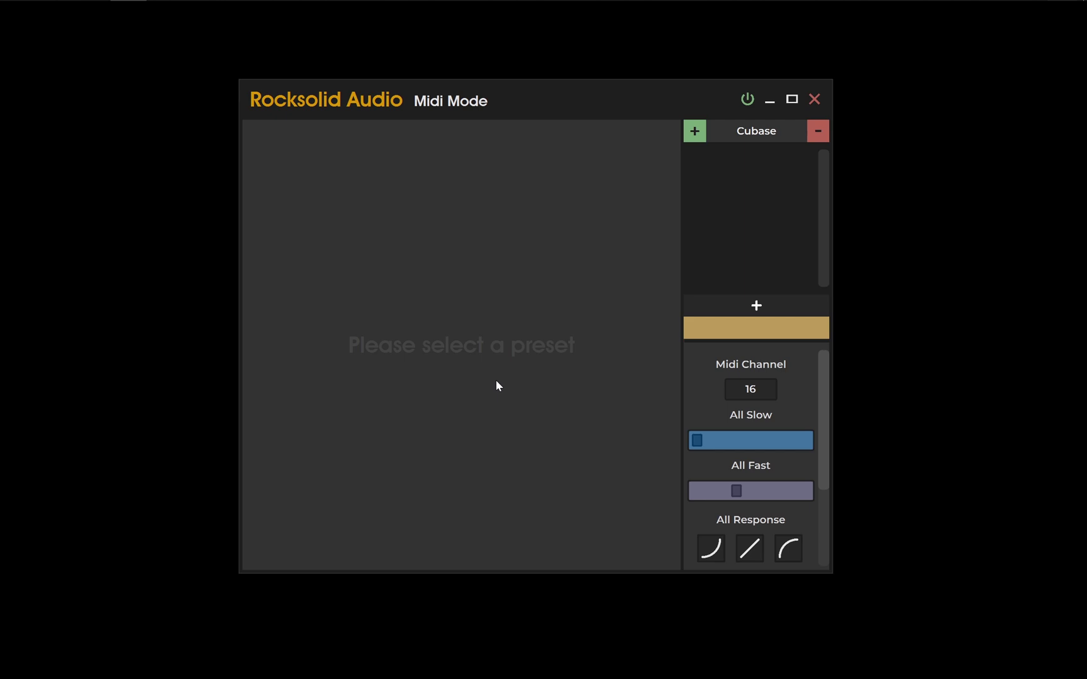
# Create a preset called 'Plugin One' inside the Cubase folder and load it
pyautogui.click(756, 306)
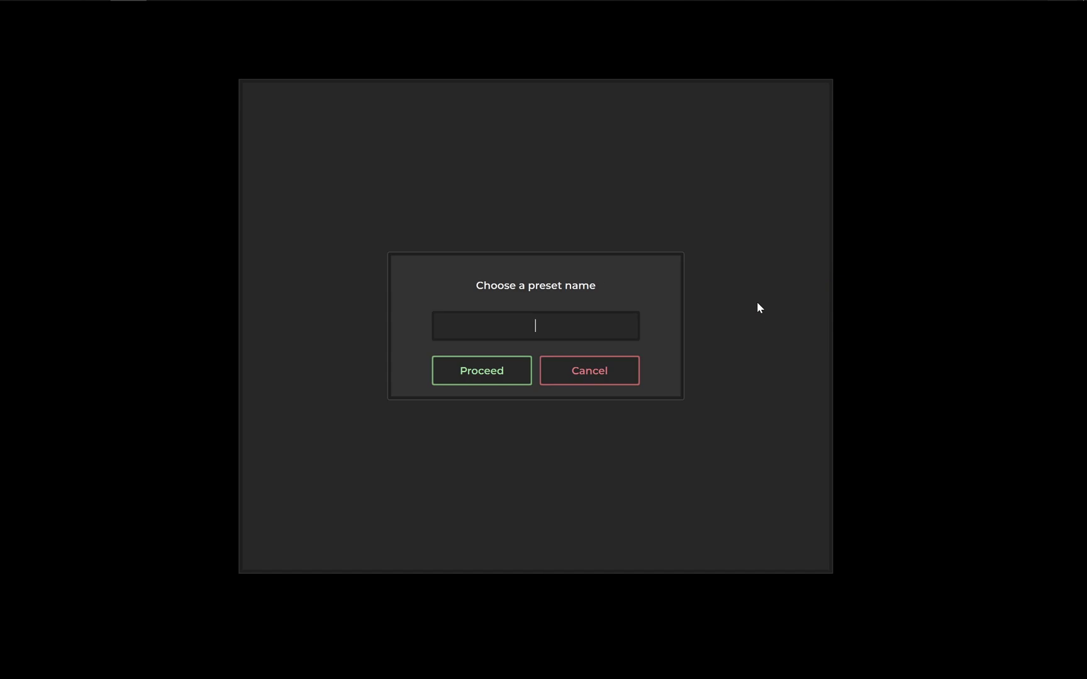
pyautogui.write('Plugin One')
pyautogui.click(487, 371)
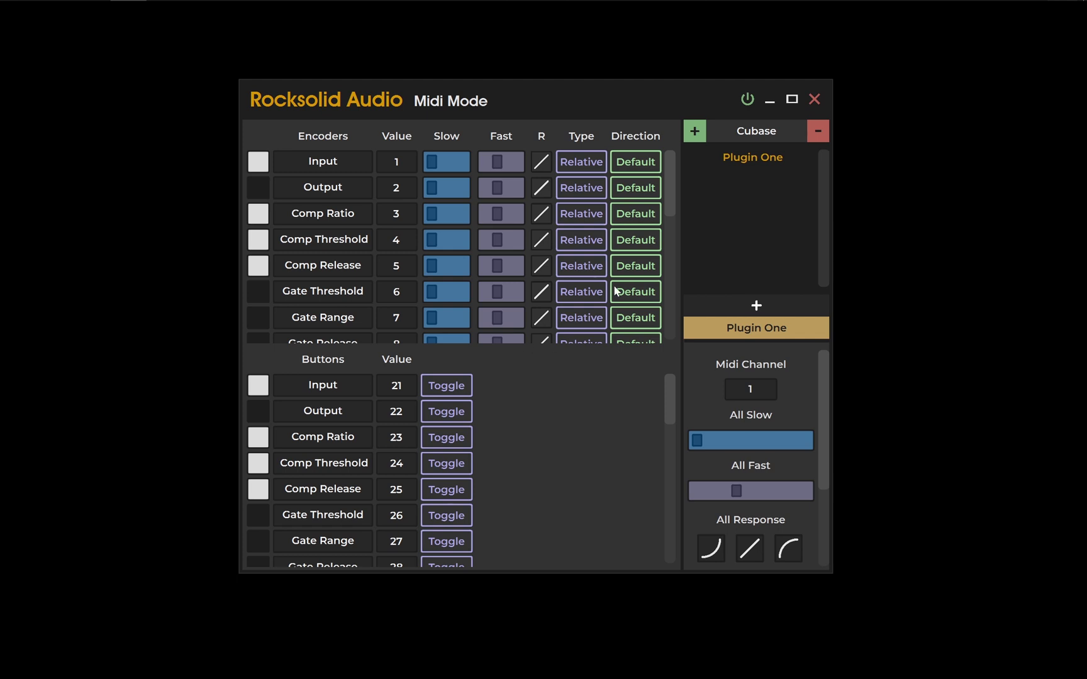
# Push the Input encoder's Slow speed slider all the way to maximum
pyautogui.moveTo(669, 174)
pyautogui.mouseDown()
pyautogui.moveTo(669, 298)
pyautogui.moveTo(671, 169)
pyautogui.mouseUp()
pyautogui.moveTo(431, 159); pyautogui.dragTo(475, 158)
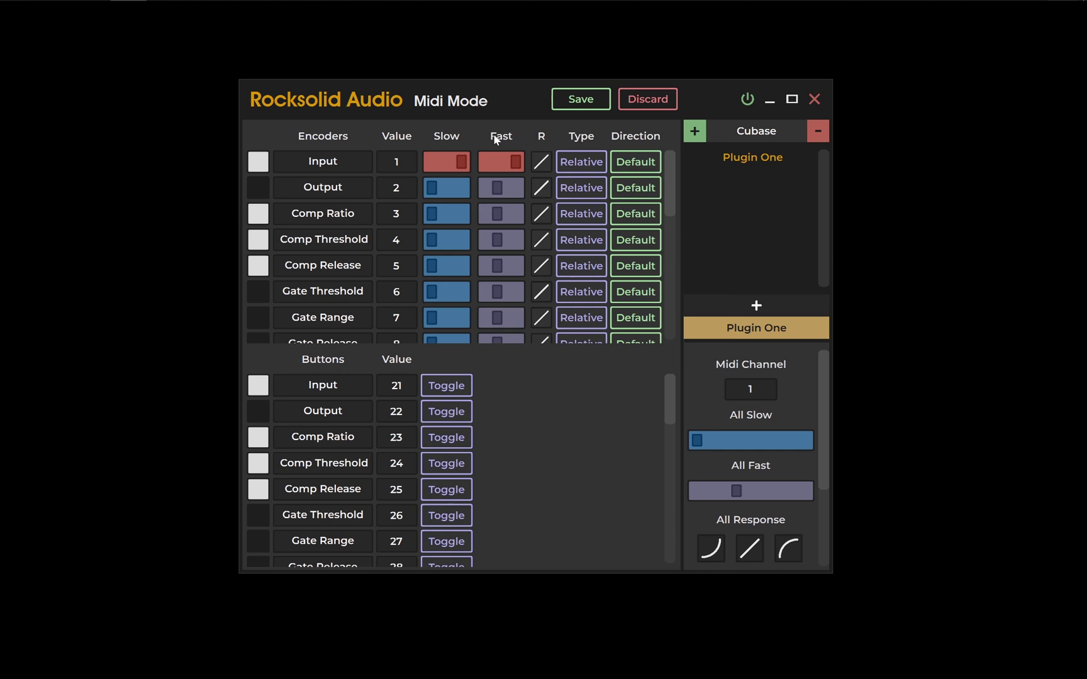
# Bring the Input encoder's Slow and Fast speeds back down to minimum
pyautogui.moveTo(462, 163); pyautogui.dragTo(428, 162)
pyautogui.moveTo(513, 163); pyautogui.dragTo(496, 163)
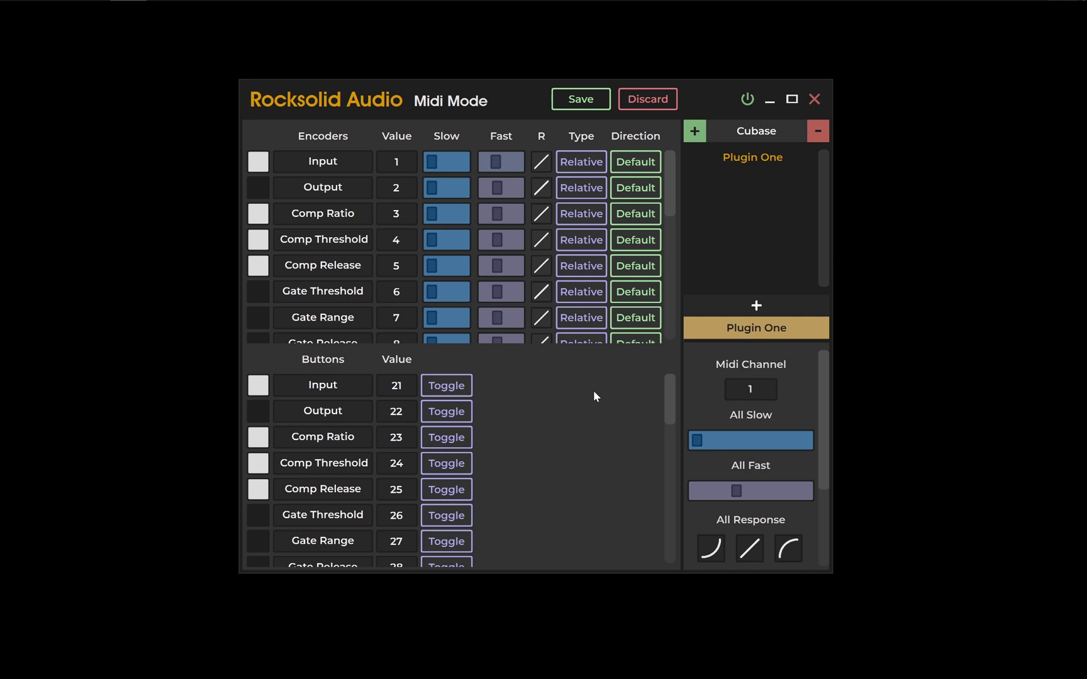
# Switch the Input and Output encoders from Relative to Absolute
pyautogui.click(589, 168)
pyautogui.click(590, 185)
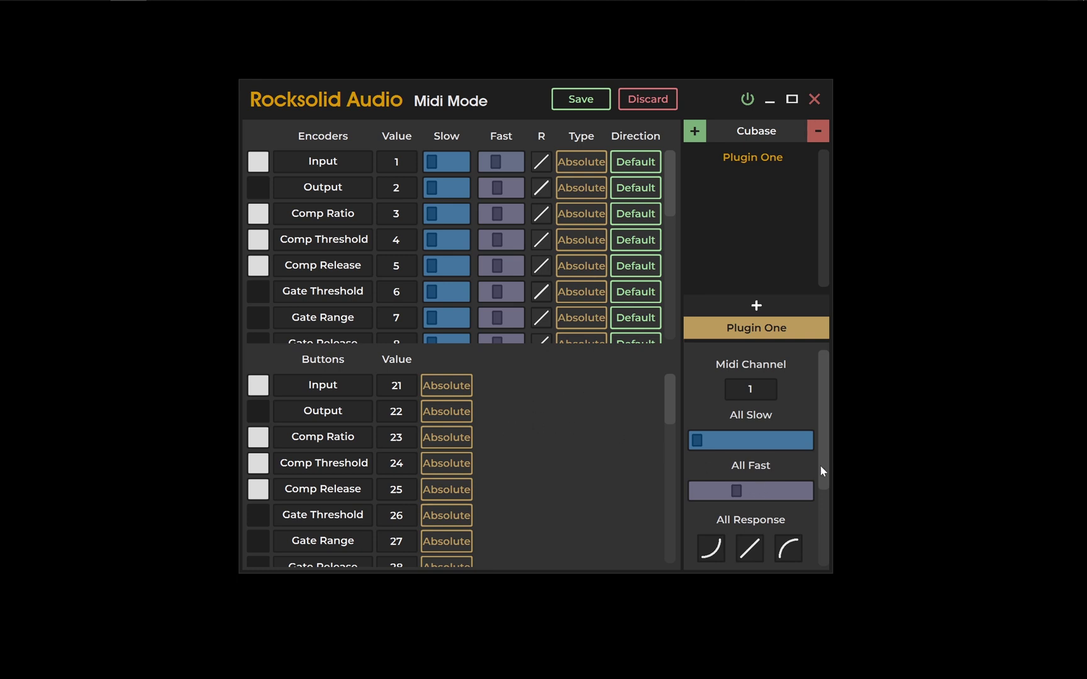
# Change the Input and Output buttons from Absolute back to Toggle
pyautogui.click(457, 386)
pyautogui.click(443, 410)
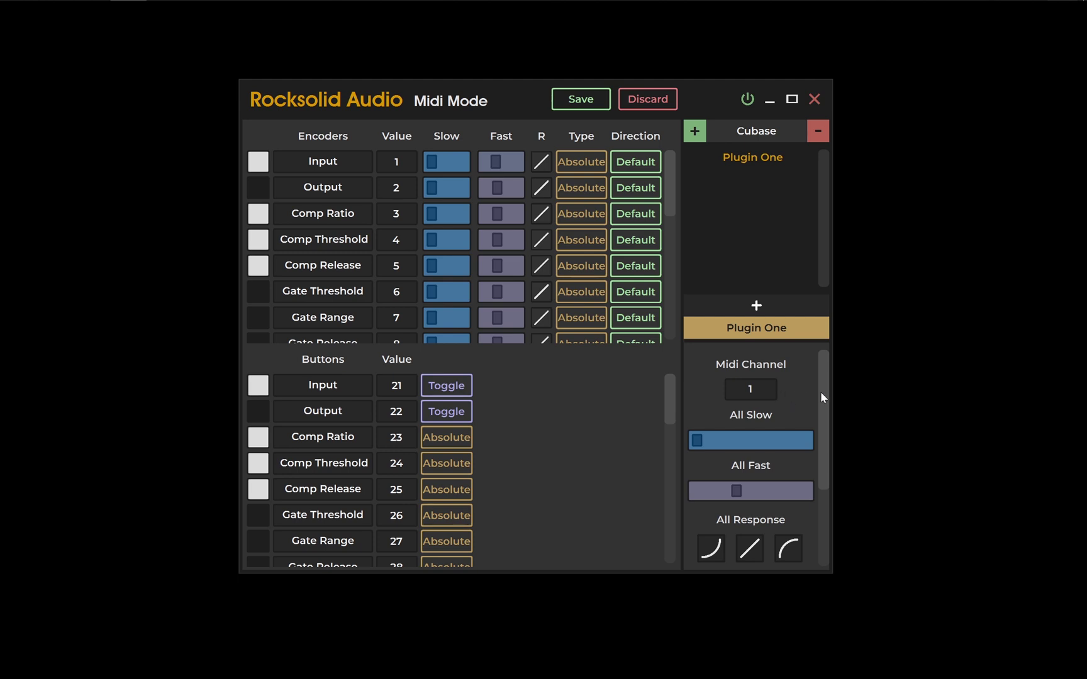
# Raise All Slow slightly and All Fast to mid-range for every encoder
pyautogui.moveTo(820, 391); pyautogui.dragTo(820, 436)
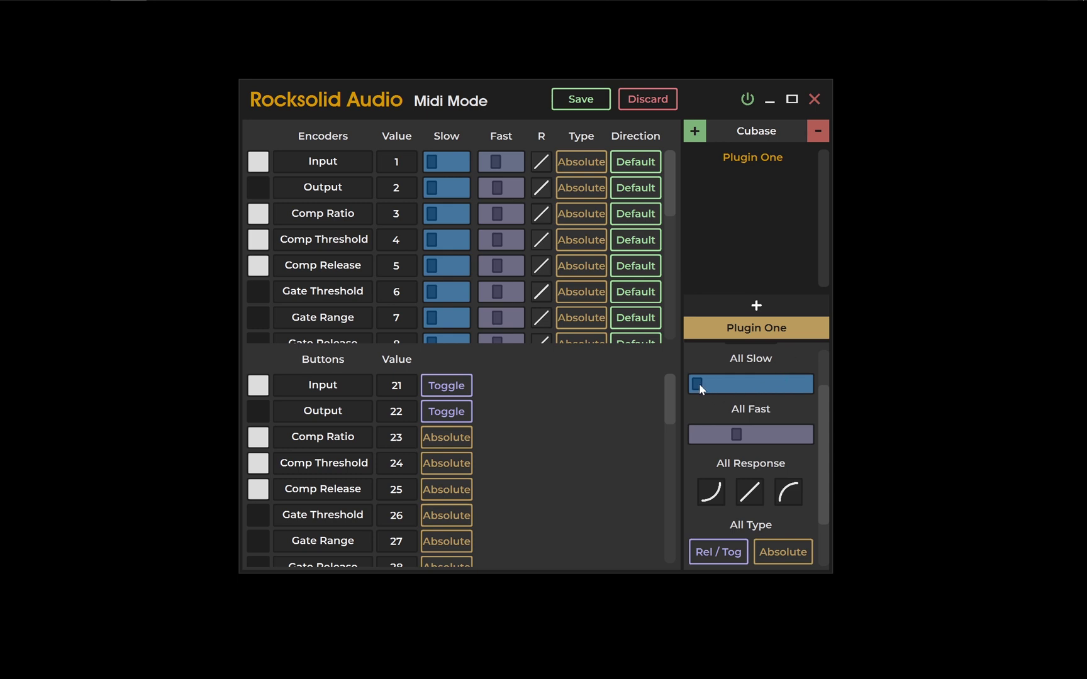
pyautogui.moveTo(699, 384); pyautogui.dragTo(727, 386)
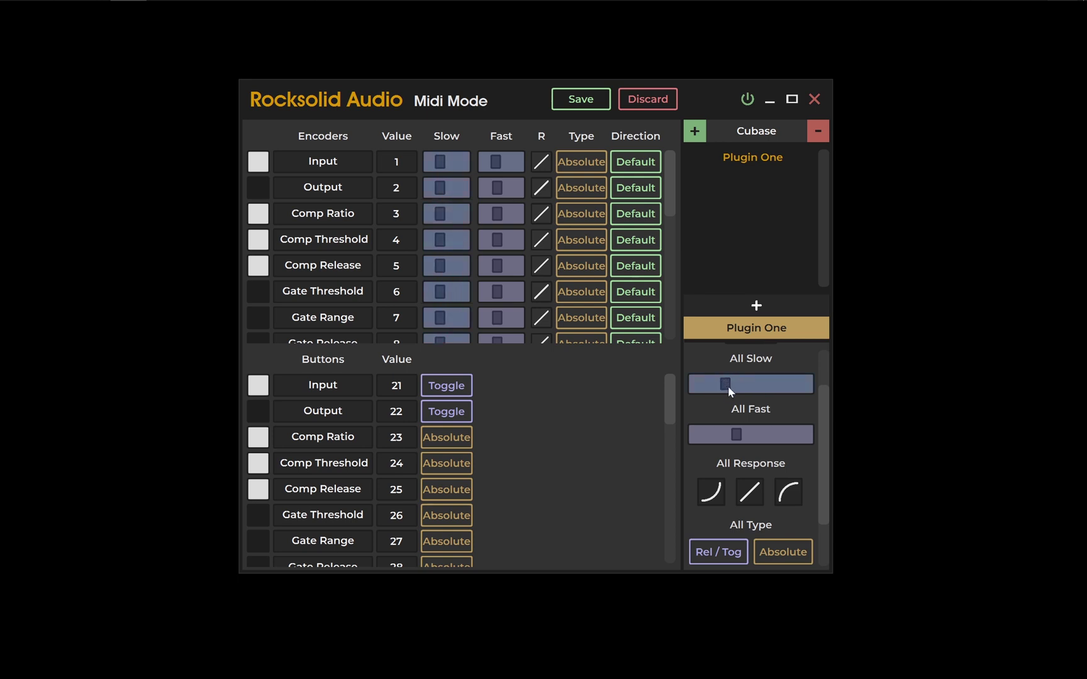
pyautogui.moveTo(735, 435)
pyautogui.mouseDown()
pyautogui.moveTo(793, 436)
pyautogui.moveTo(754, 434)
pyautogui.mouseUp()
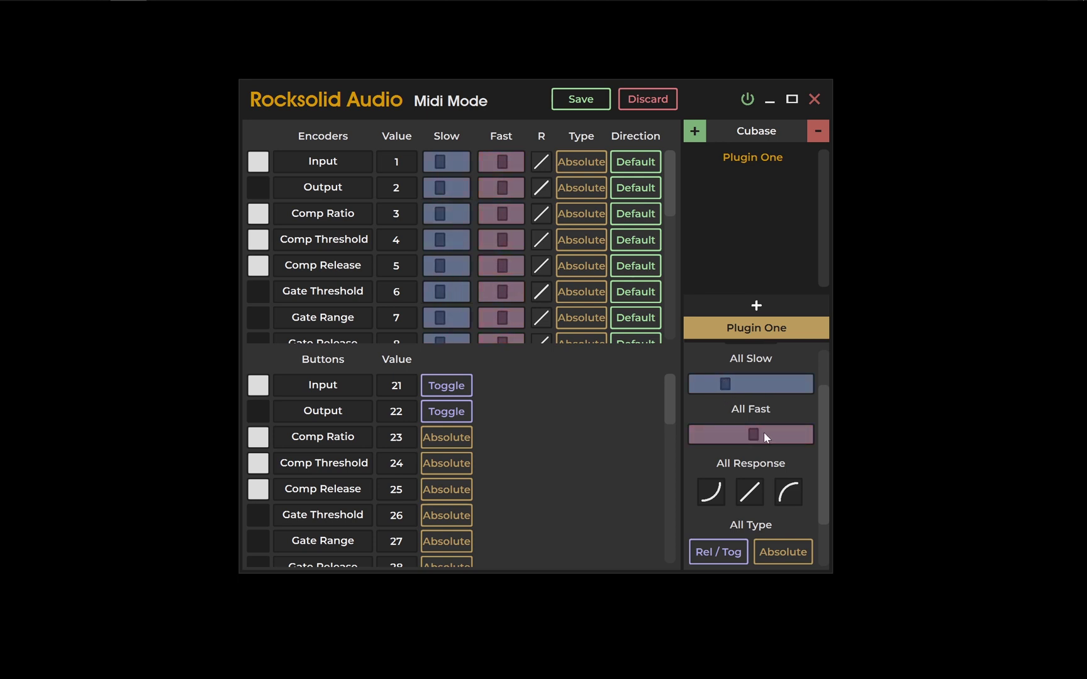
pyautogui.scroll(-2, 819, 428)
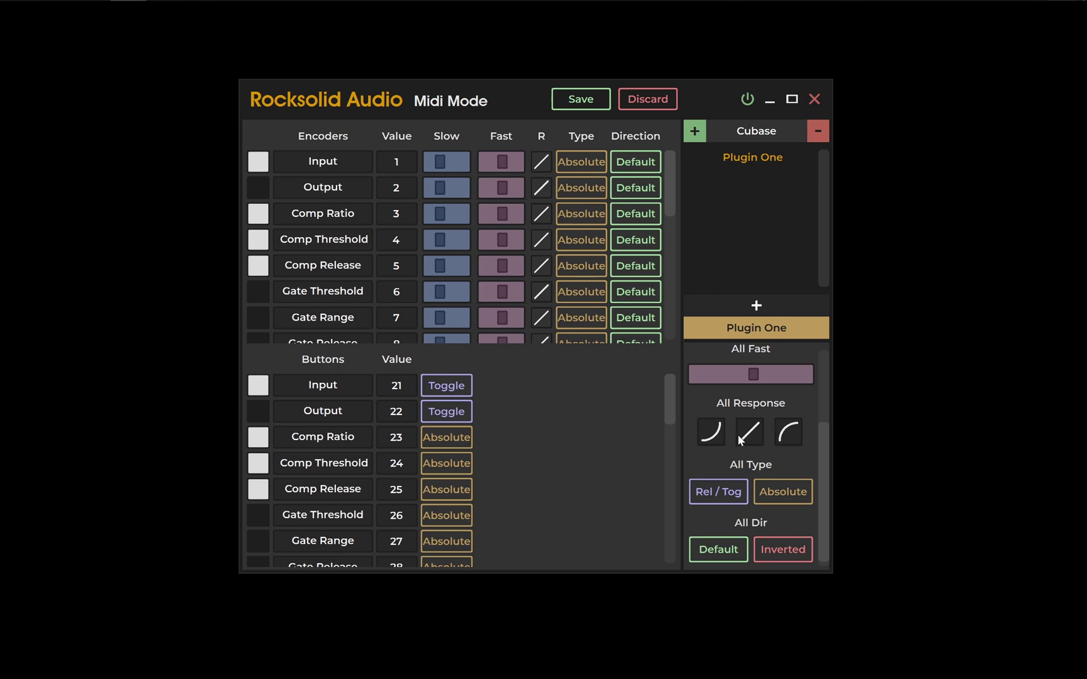
# Try the All Response curves, then keep the linear response for all encoders
pyautogui.click(712, 434)
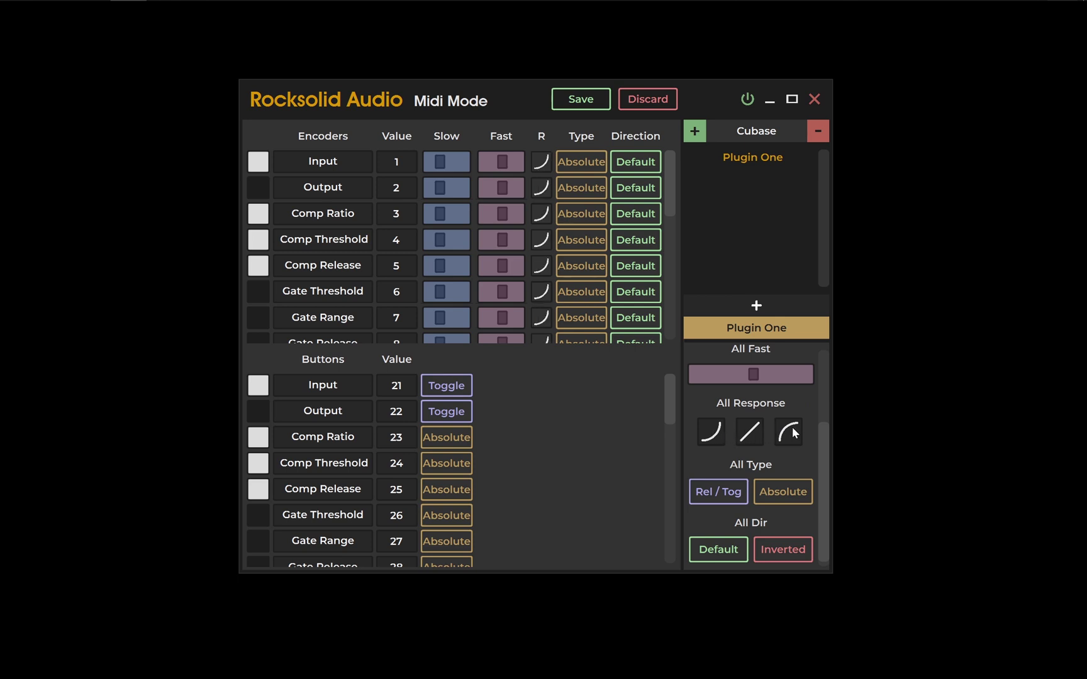
pyautogui.click(789, 431)
pyautogui.click(750, 432)
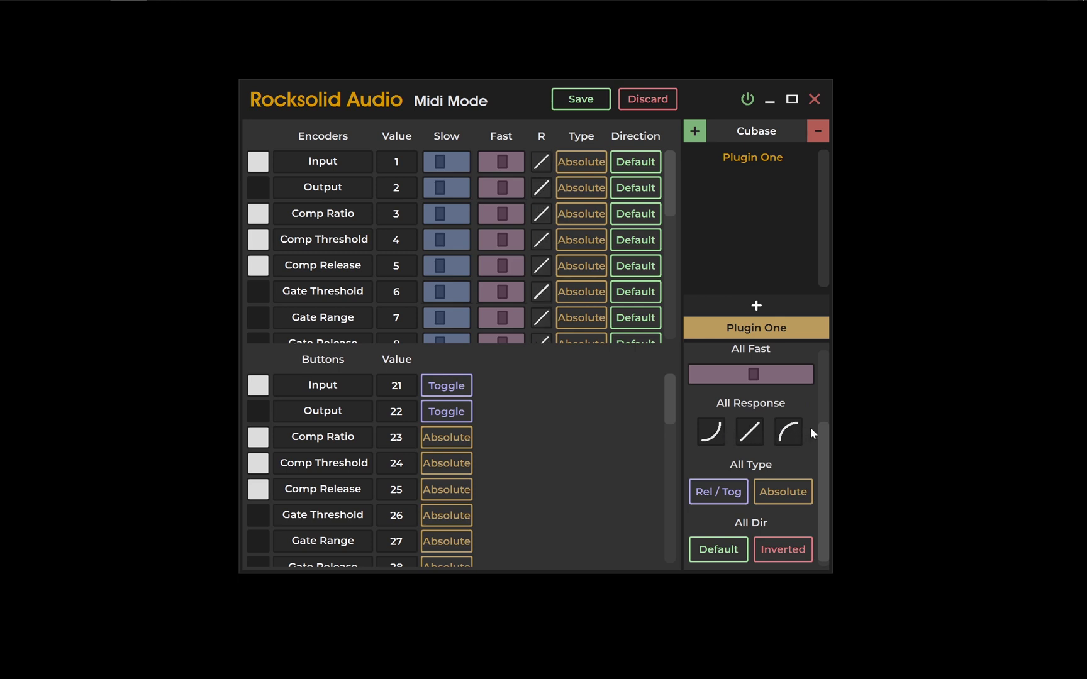
# Set all encoders to Relative with Inverted direction and all buttons to Toggle
pyautogui.scroll(-1, 824, 427)
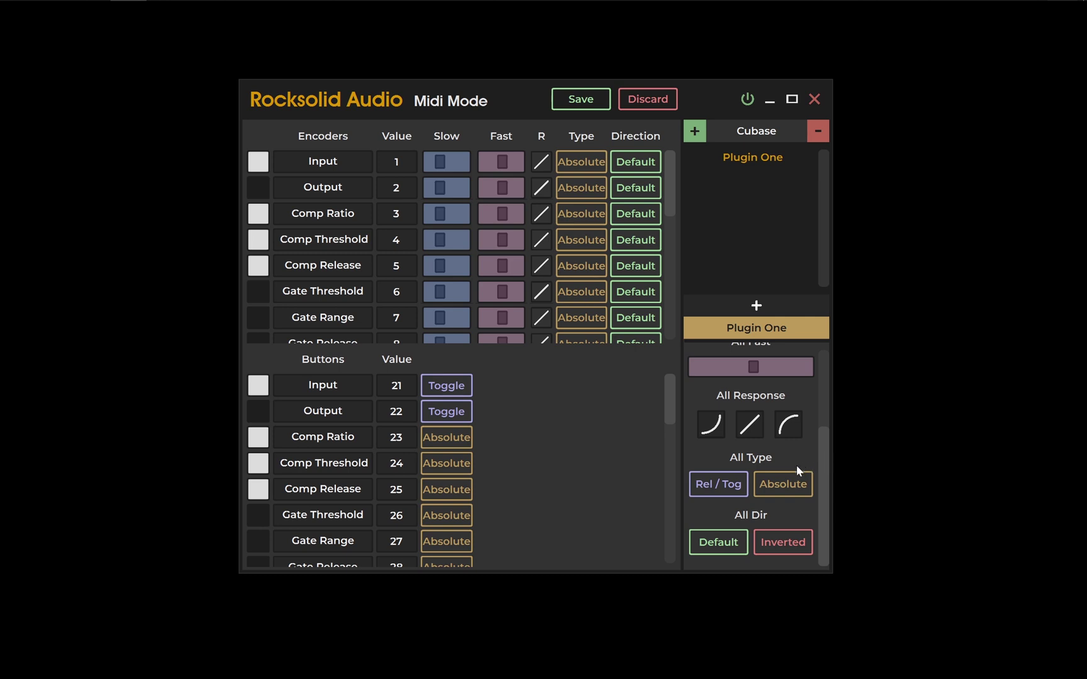
pyautogui.click(761, 484)
pyautogui.click(727, 485)
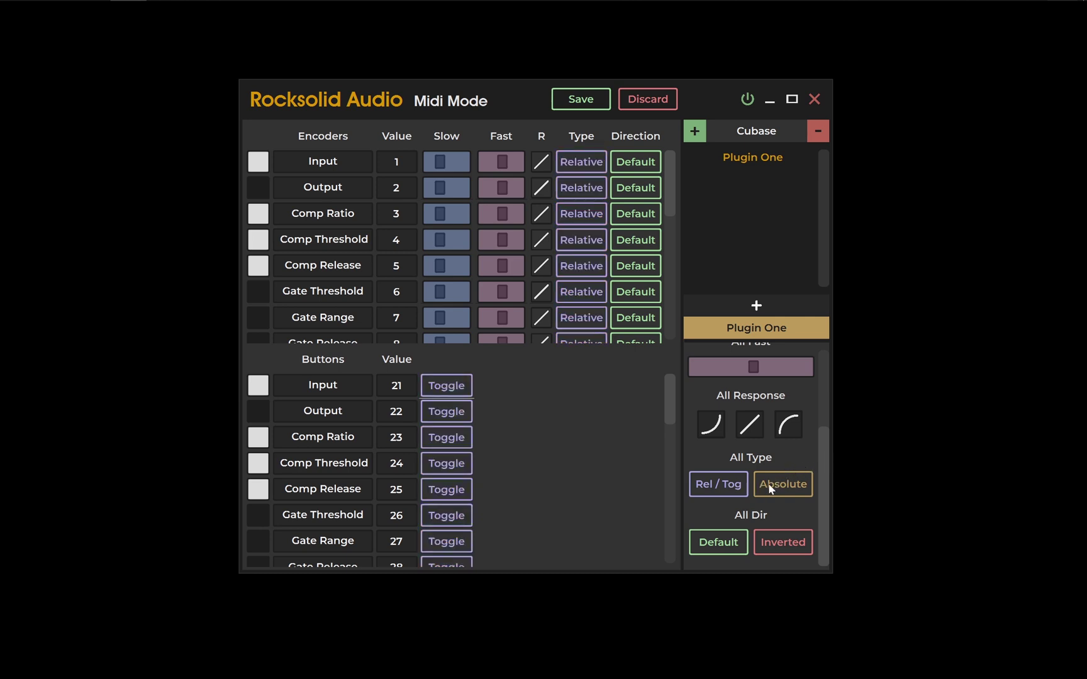
pyautogui.click(783, 541)
pyautogui.click(727, 544)
pyautogui.click(777, 545)
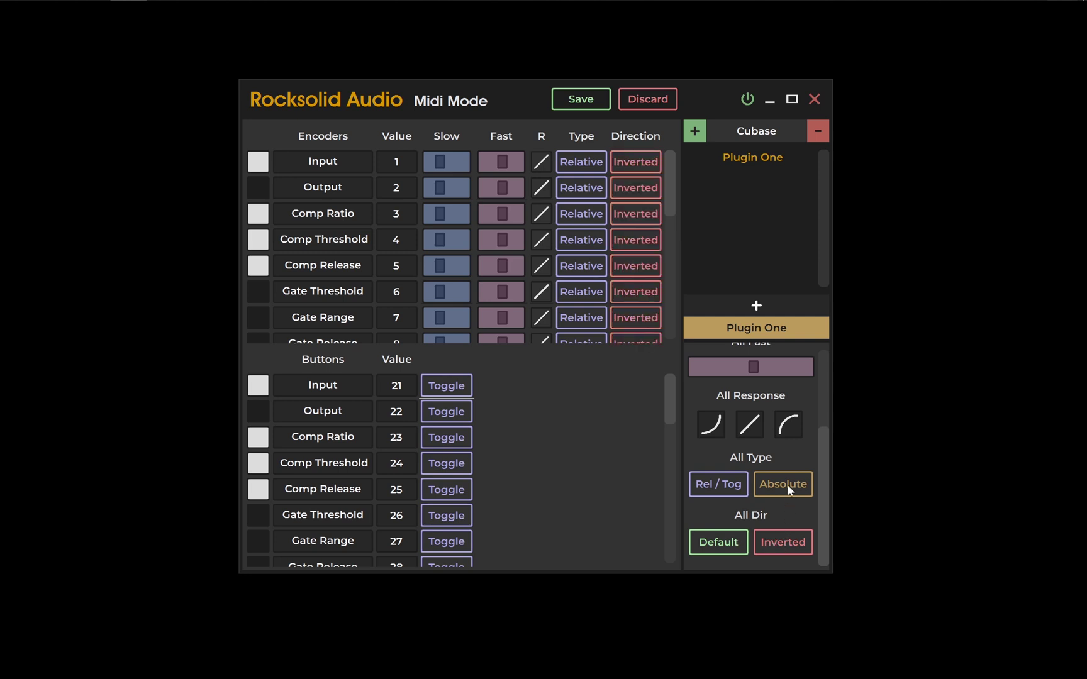
pyautogui.click(789, 491)
pyautogui.click(729, 489)
# Save Plugin One with its Relative, Inverted encoders and Toggle buttons
pyautogui.click(593, 102)
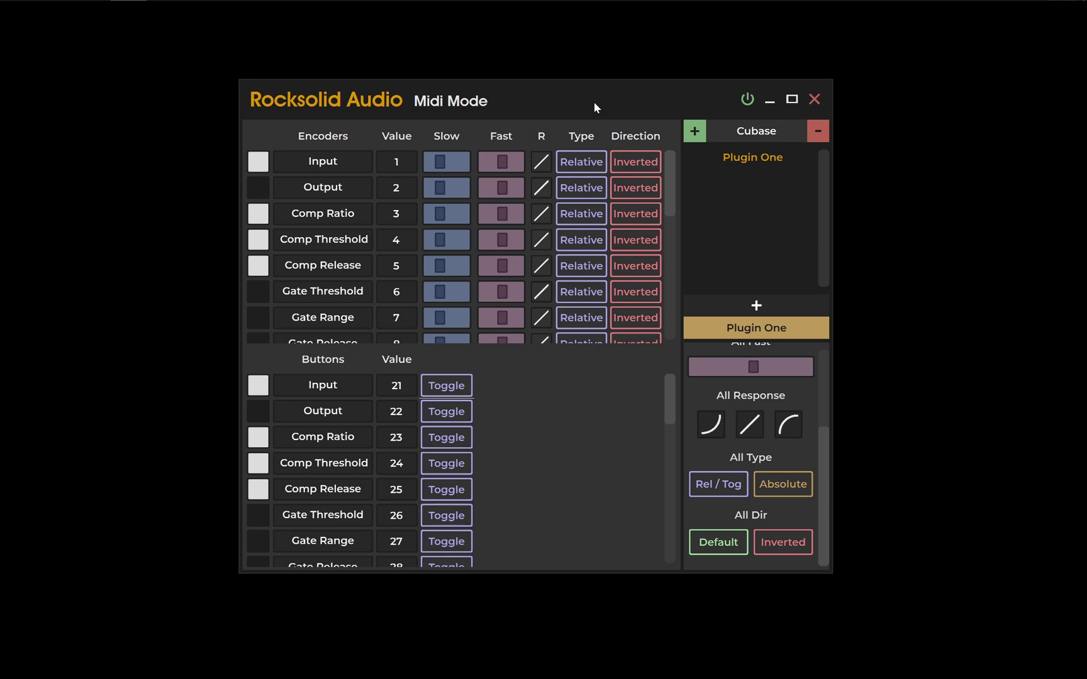
# Add a default preset 'Plugin Two' to Cubase and compare it against Plugin One
pyautogui.click(756, 307)
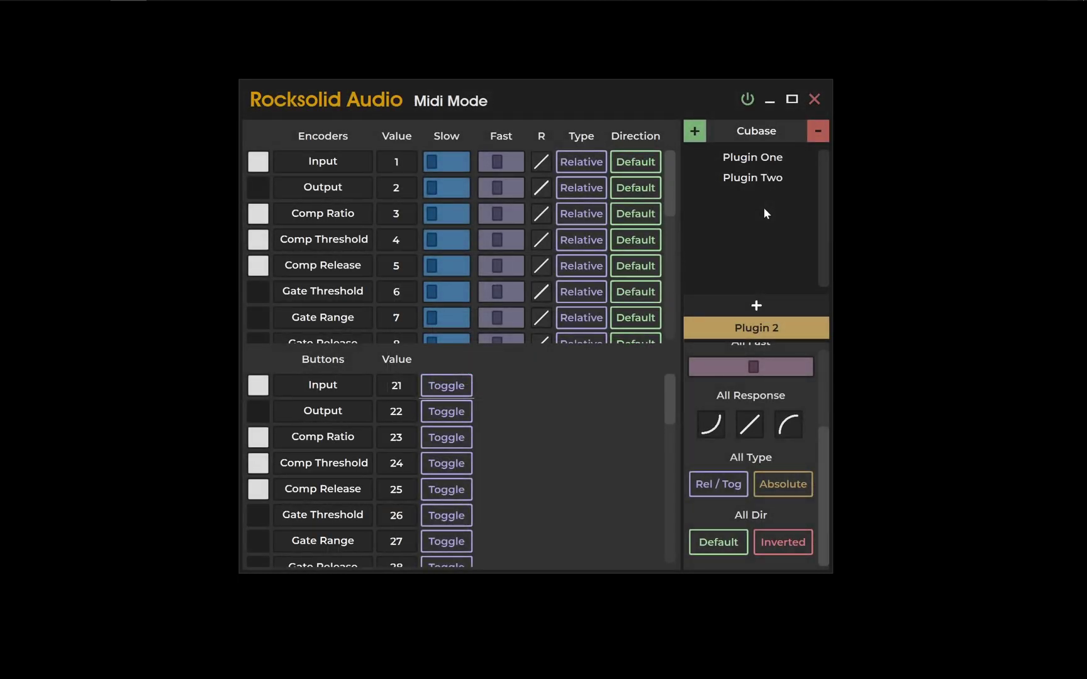
pyautogui.click(761, 177)
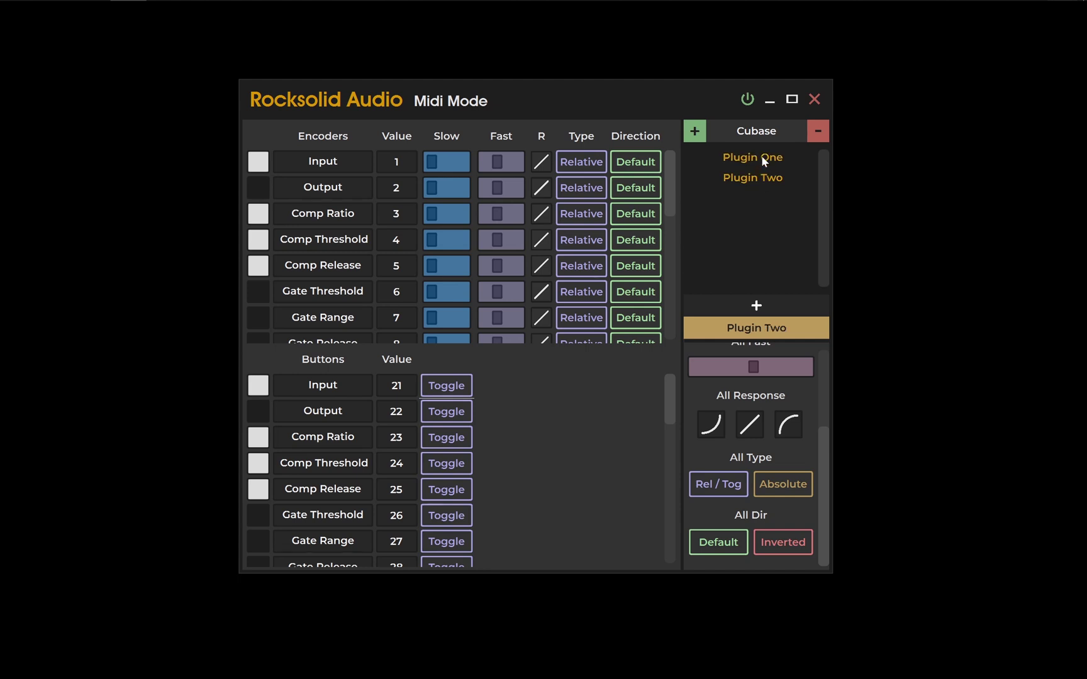
pyautogui.click(763, 158)
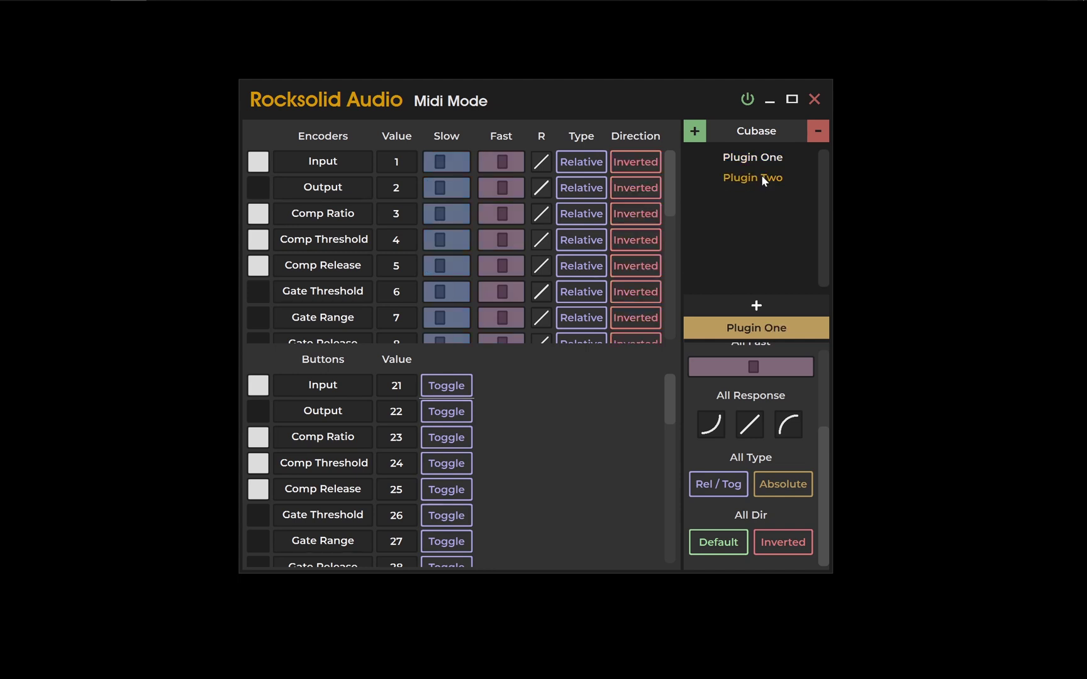
pyautogui.click(760, 177)
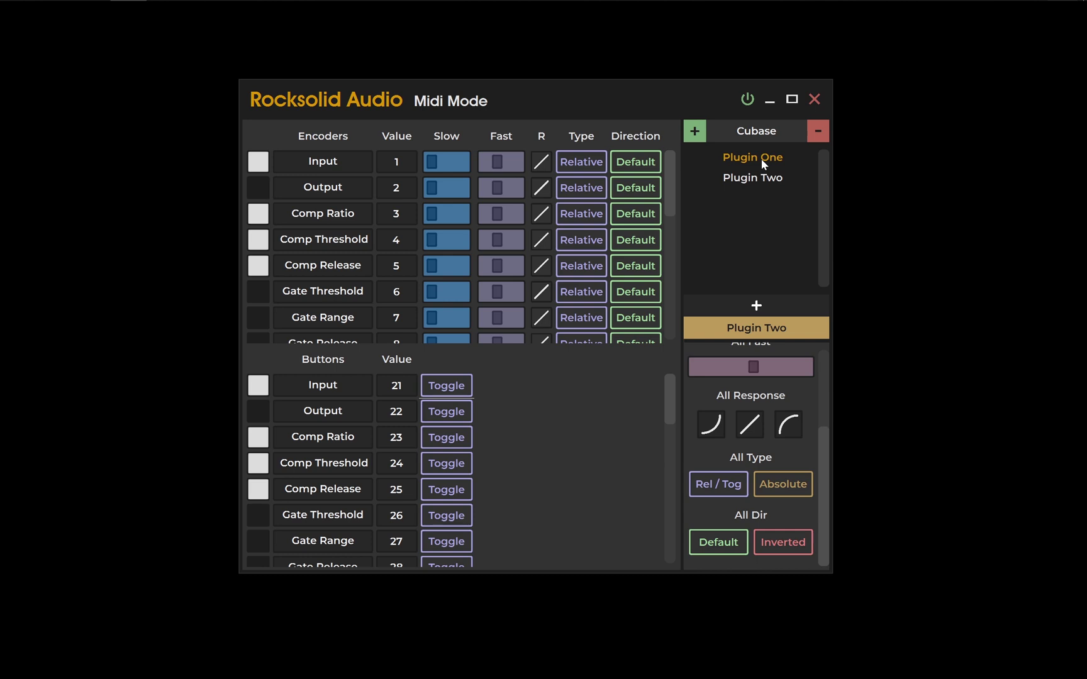
pyautogui.click(761, 158)
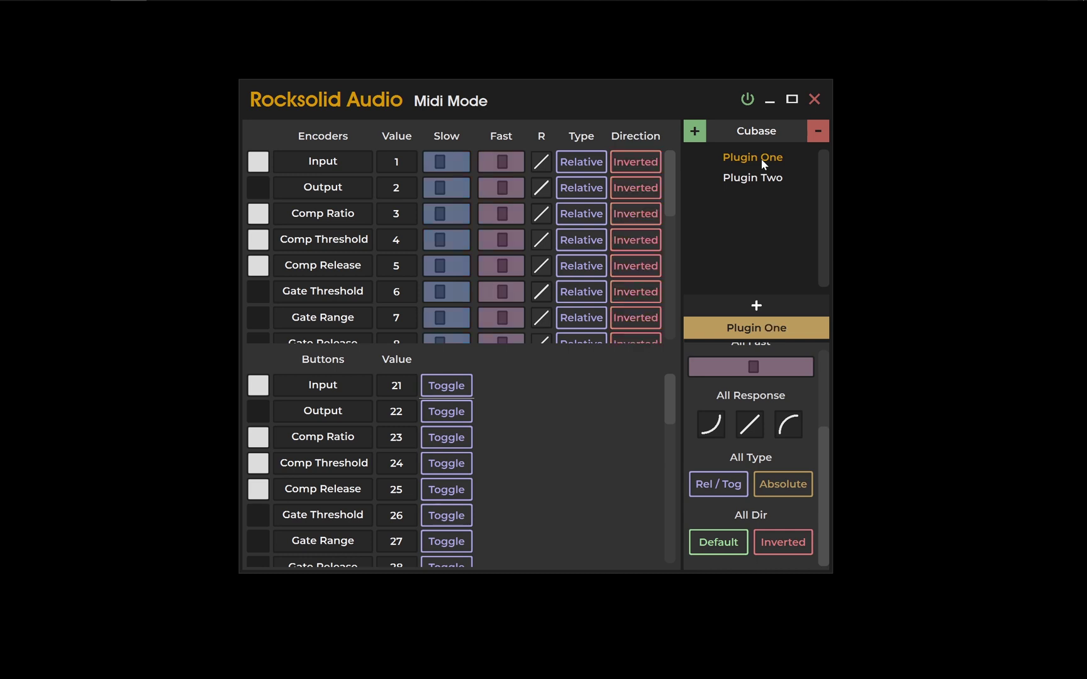